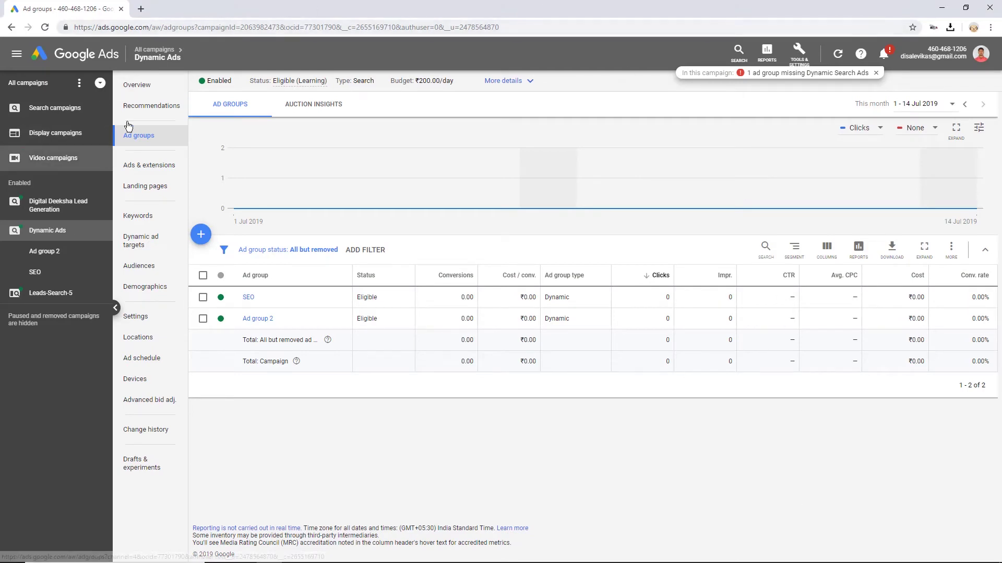
- Start a new campaign from the account-wide campaign list with the Leads goal and the Search campaign type
{"action": "left_click", "coordinate": [54, 88]}
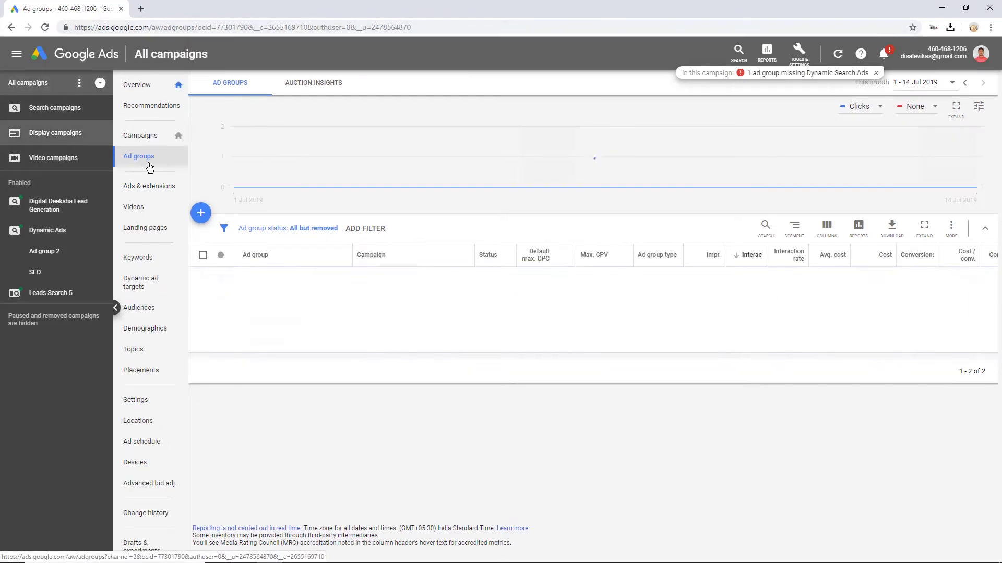
{"action": "left_click", "coordinate": [154, 136]}
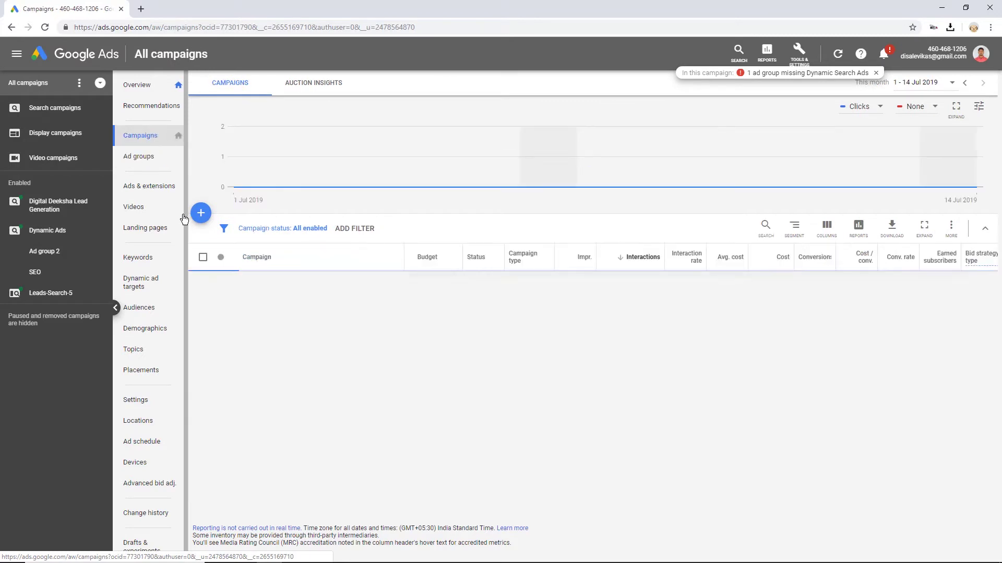
{"action": "left_click", "coordinate": [200, 219]}
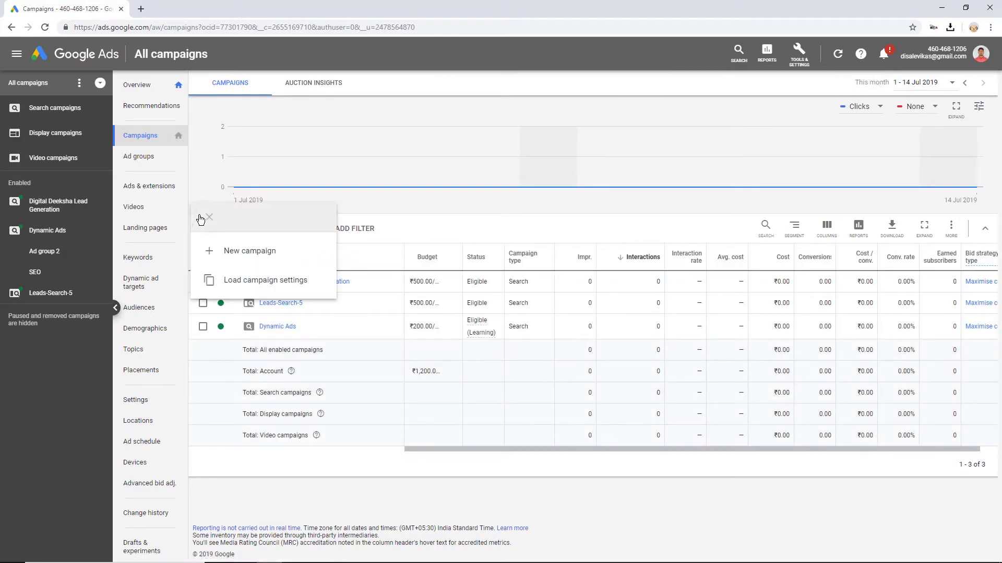
{"action": "left_click", "coordinate": [237, 250]}
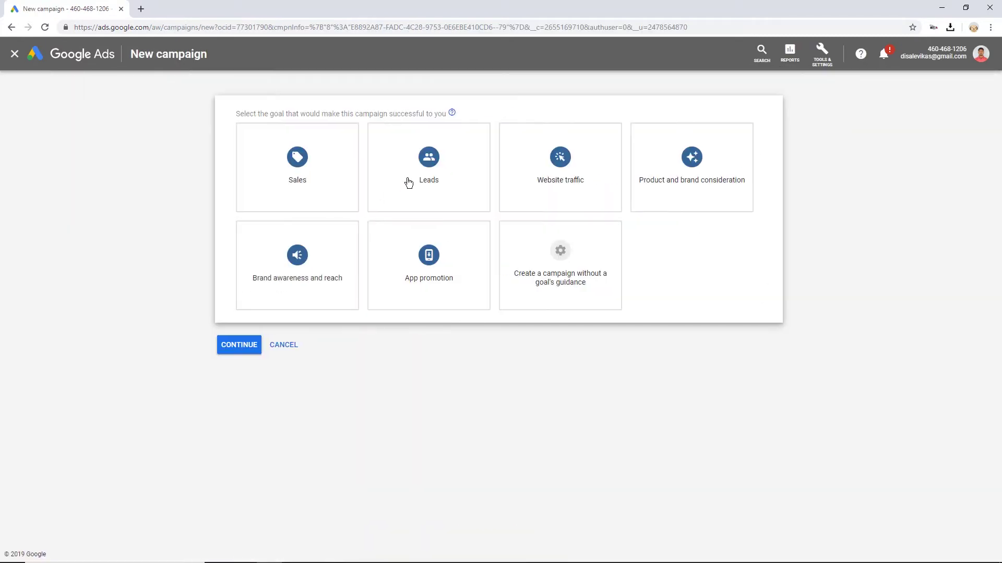
{"action": "mouse_move", "coordinate": [408, 182]}
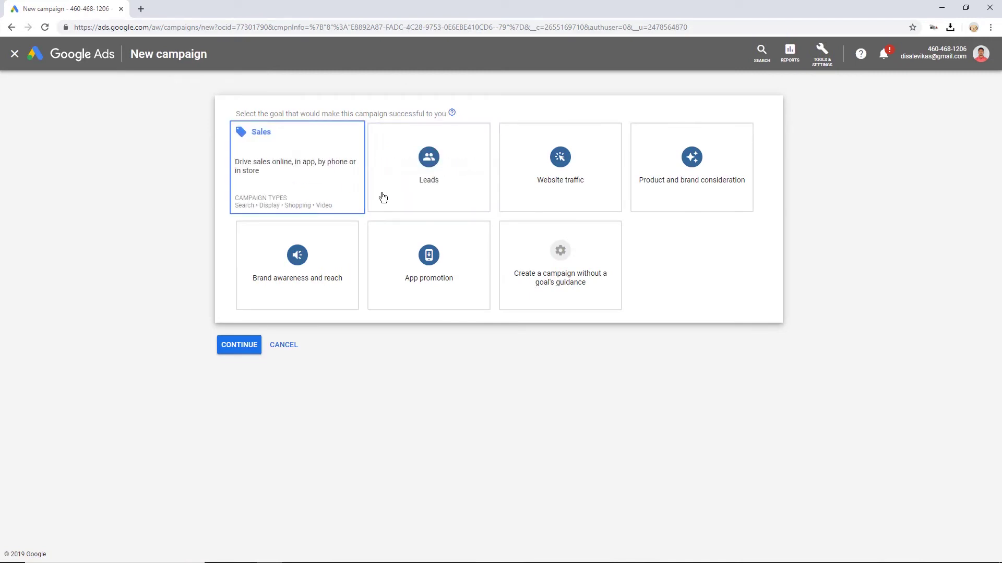
{"action": "left_click", "coordinate": [436, 195]}
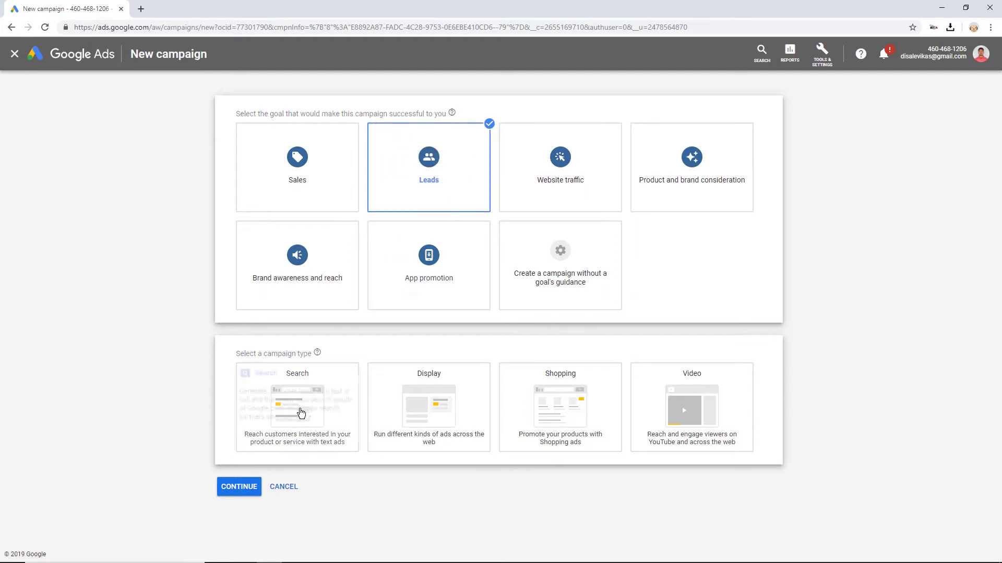
{"action": "left_click", "coordinate": [302, 415]}
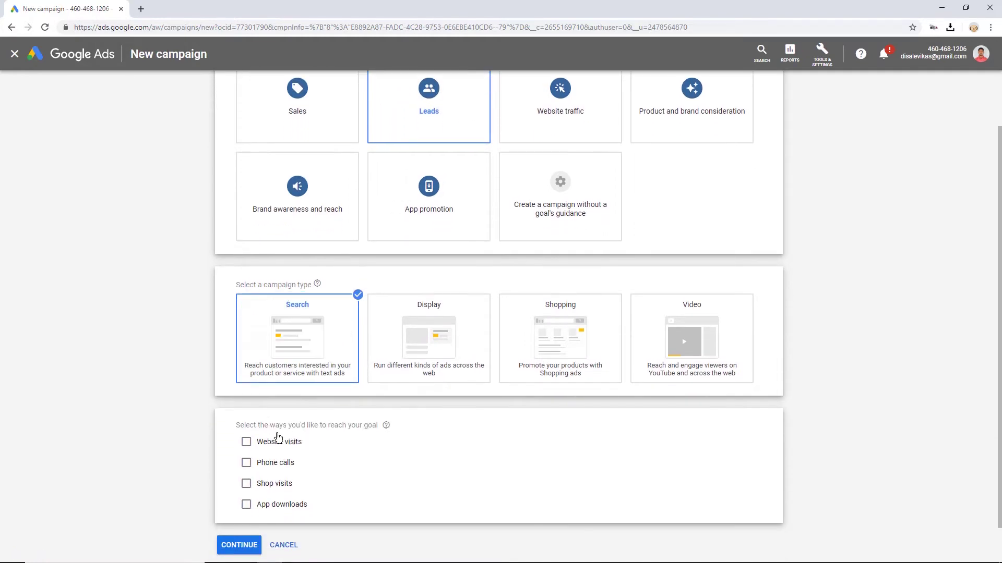
- Choose website visits as the way to reach the goal, with digitaldeeksha.com as the business website, and continue to the campaign settings
{"action": "left_click", "coordinate": [262, 405]}
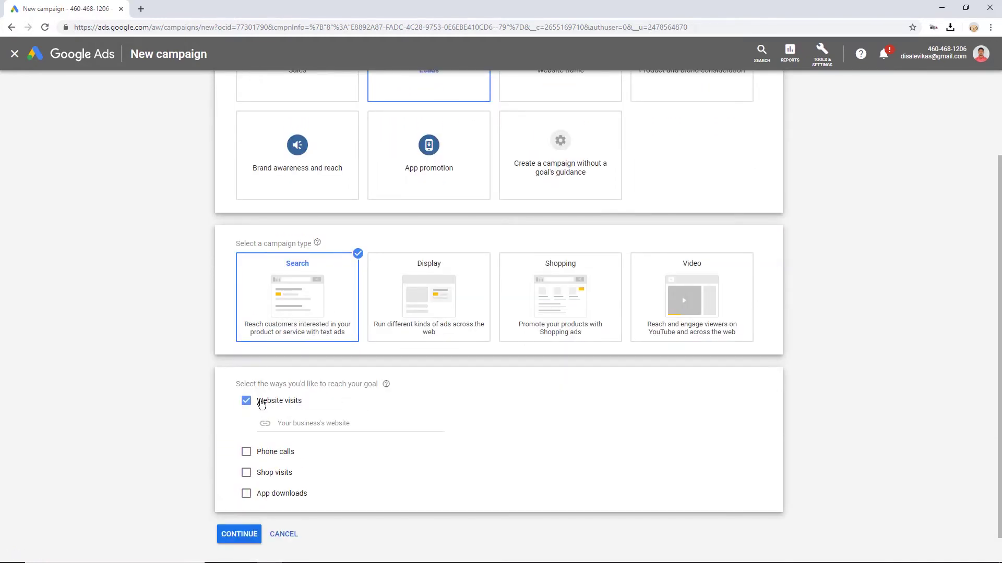
{"action": "left_click", "coordinate": [338, 421]}
{"action": "type", "text": "digitaldeeks"}
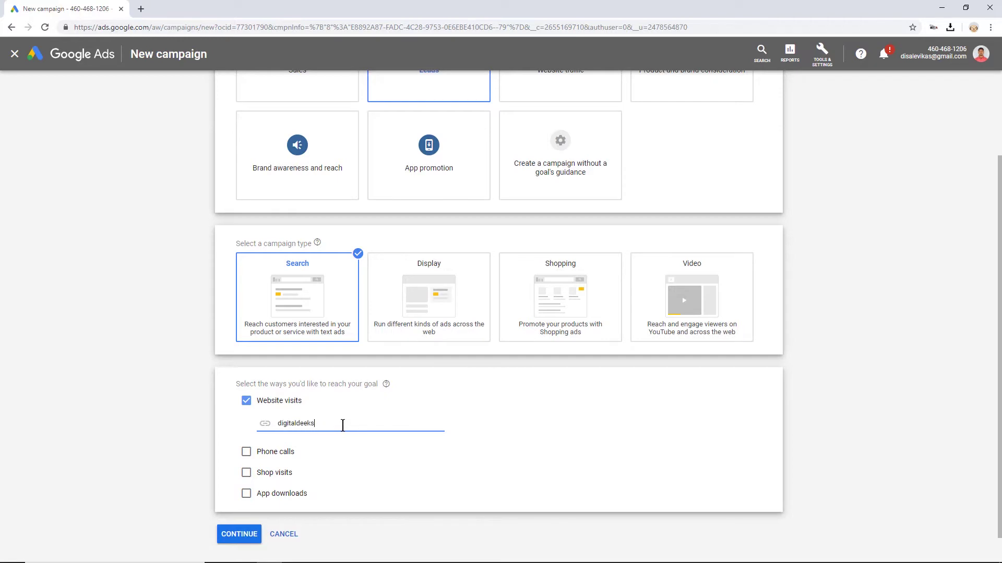
{"action": "type", "text": "aha.com"}
{"action": "left_click", "coordinate": [243, 529]}
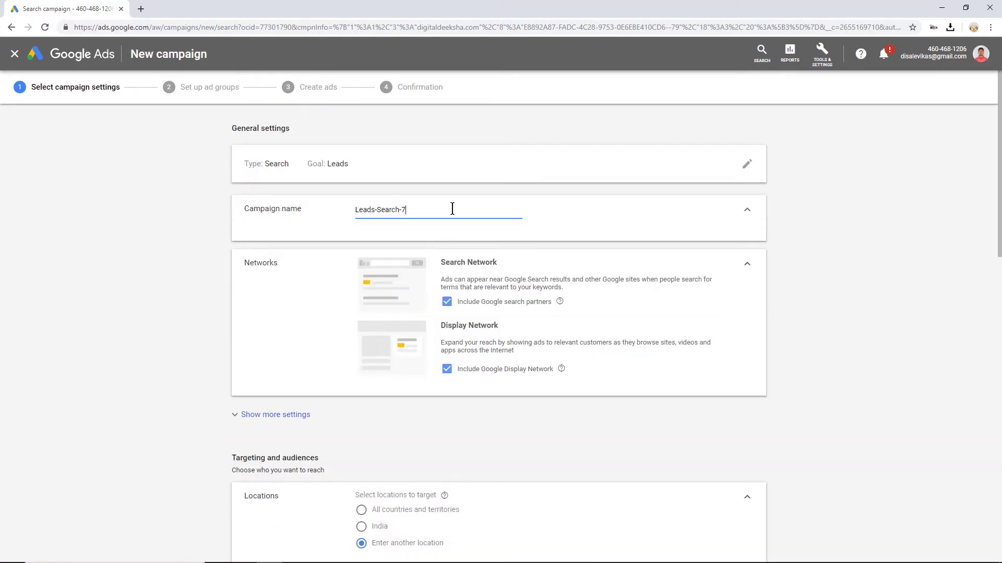
- Name the campaign Dynamic Ads and exclude the Google Display Network from its networks
{"action": "triple_click", "coordinate": [452, 208]}
{"action": "type", "text": "Dyanmic"}
{"action": "type", "text": " Ads"}
{"action": "key", "text": "BackSpace"}
{"action": "key", "text": "BackSpace"}
{"action": "type", "text": "na"}
{"action": "left_click", "coordinate": [447, 370]}
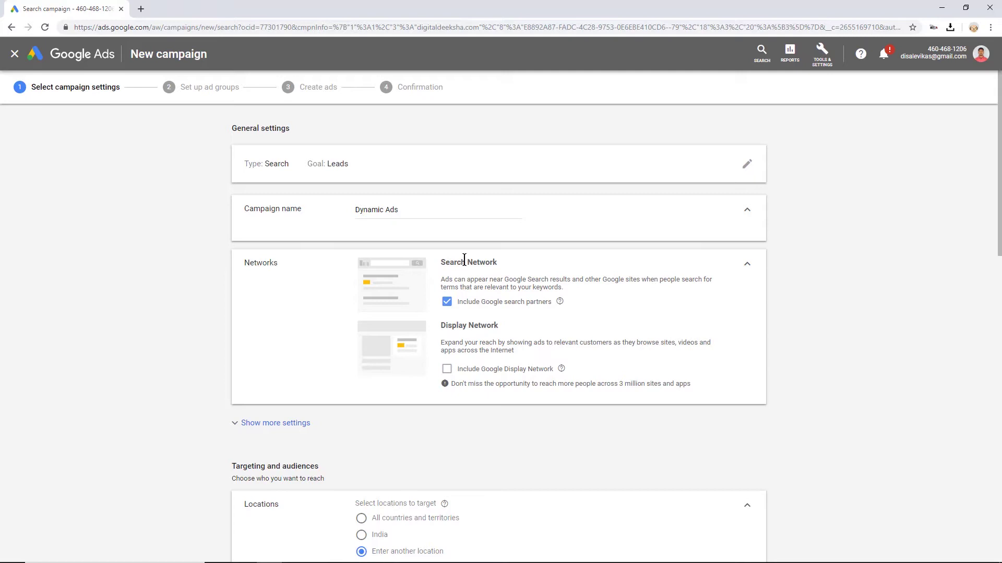
- Enter digitaldeeksha.com as the domain in the campaign's Dynamic Search Ads setting
{"action": "left_click", "coordinate": [253, 423]}
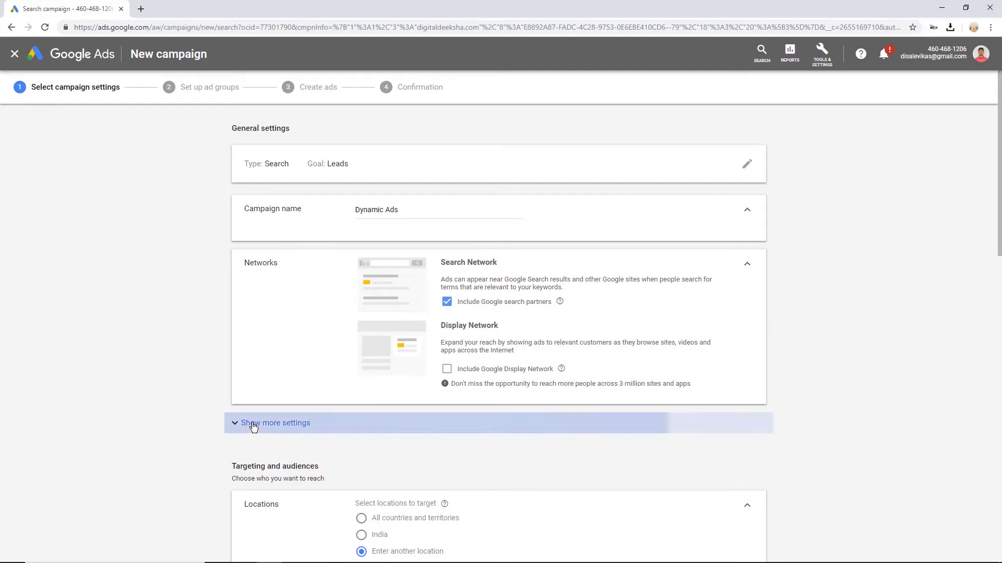
{"action": "scroll", "coordinate": [353, 329], "scroll_direction": "down", "scroll_amount": 5}
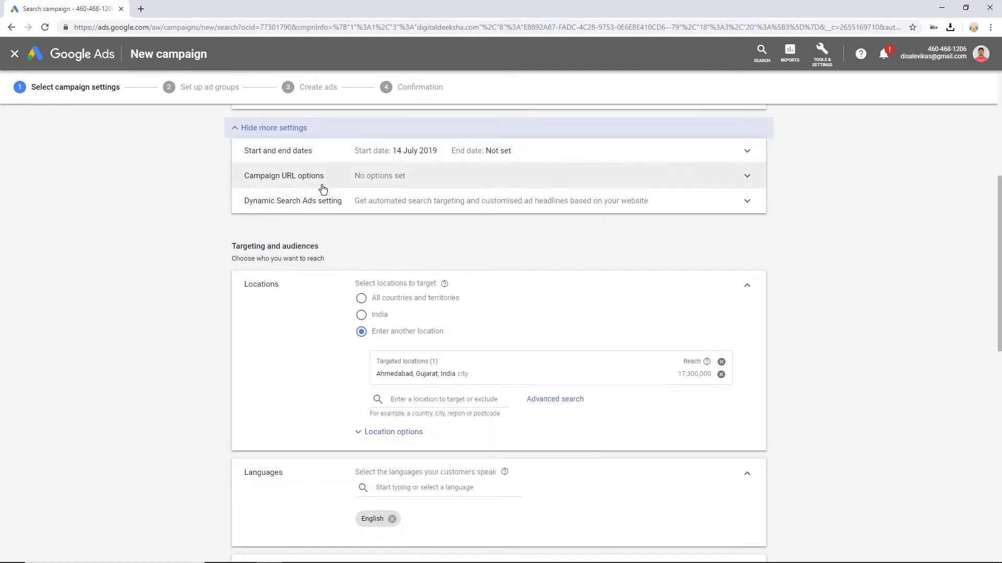
{"action": "left_click", "coordinate": [287, 208]}
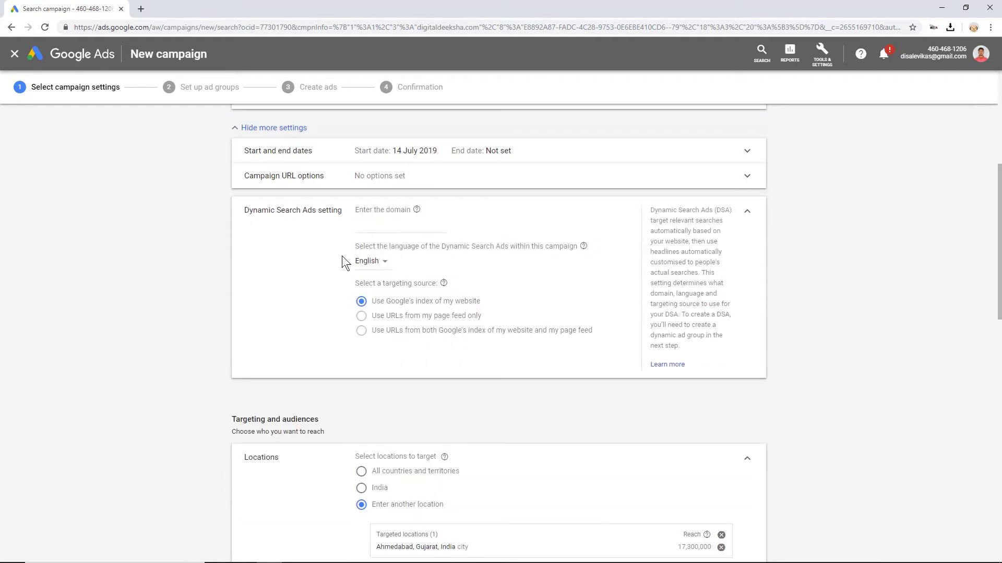
{"action": "left_click", "coordinate": [379, 228]}
{"action": "type", "text": "digitaldeeksha.com"}
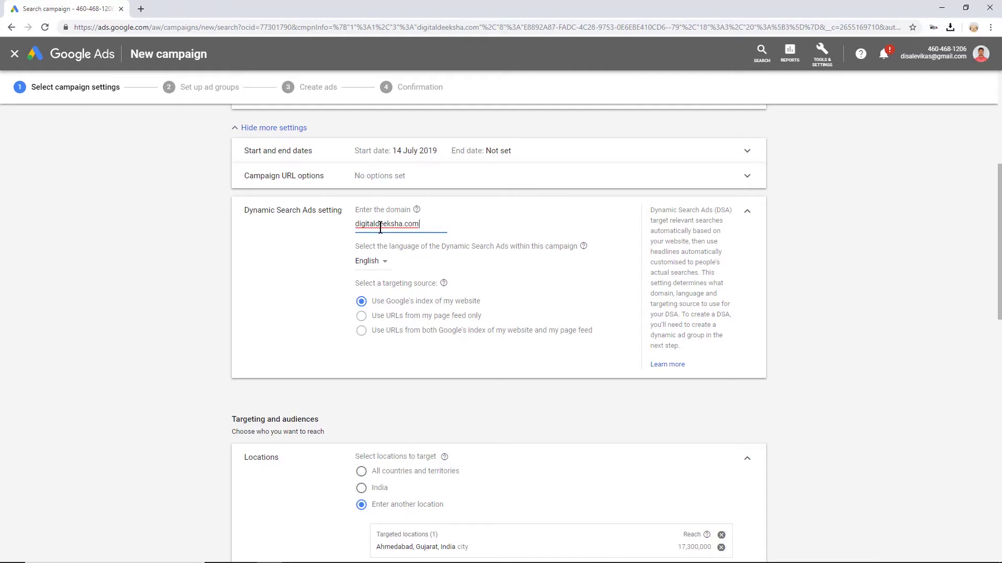
{"action": "left_click", "coordinate": [279, 281]}
{"action": "mouse_move", "coordinate": [433, 313]}
- Set the campaign's average daily budget to ₹200 and submit the campaign settings
{"action": "scroll", "coordinate": [114, 359], "scroll_direction": "down", "scroll_amount": 5}
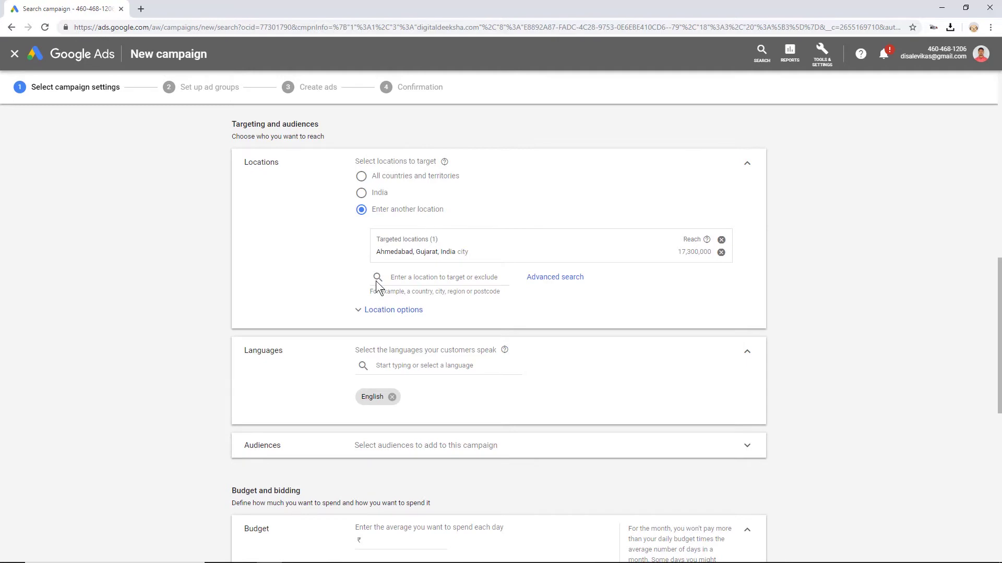
{"action": "scroll", "coordinate": [340, 377], "scroll_direction": "down", "scroll_amount": 5}
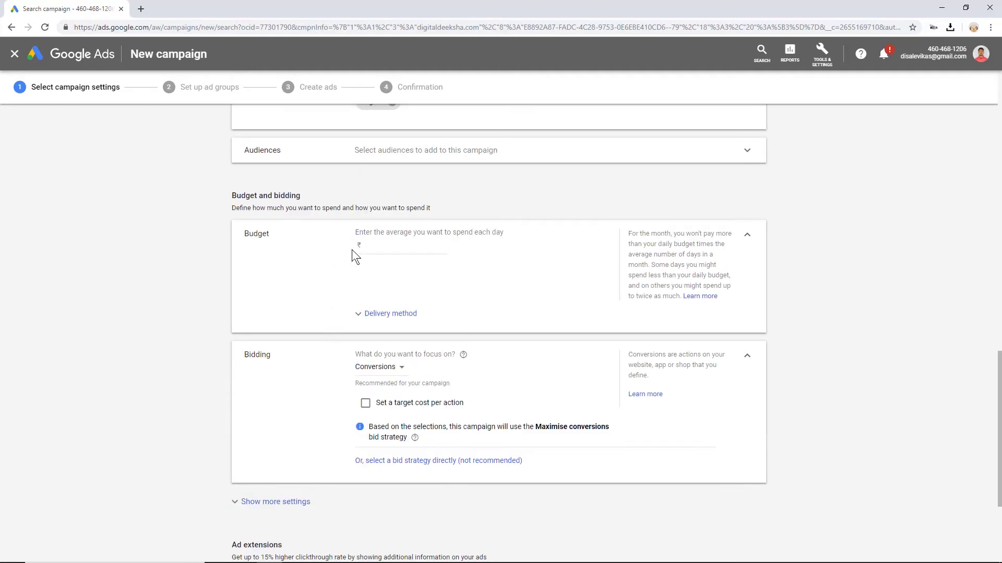
{"action": "left_click", "coordinate": [385, 247]}
{"action": "type", "text": "200"}
{"action": "left_click", "coordinate": [165, 357]}
{"action": "scroll", "coordinate": [165, 354], "scroll_direction": "down", "scroll_amount": 3}
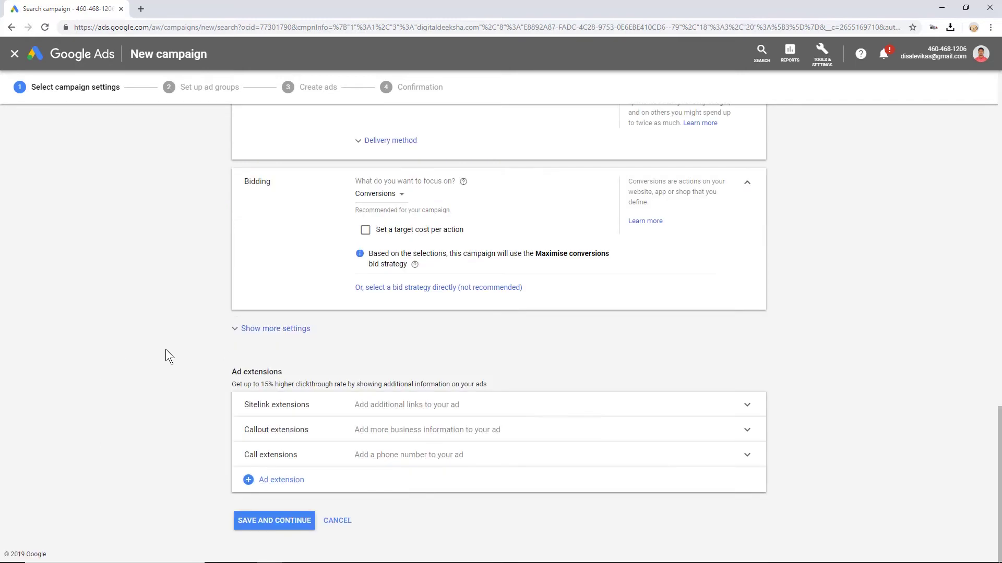
{"action": "left_click", "coordinate": [262, 521]}
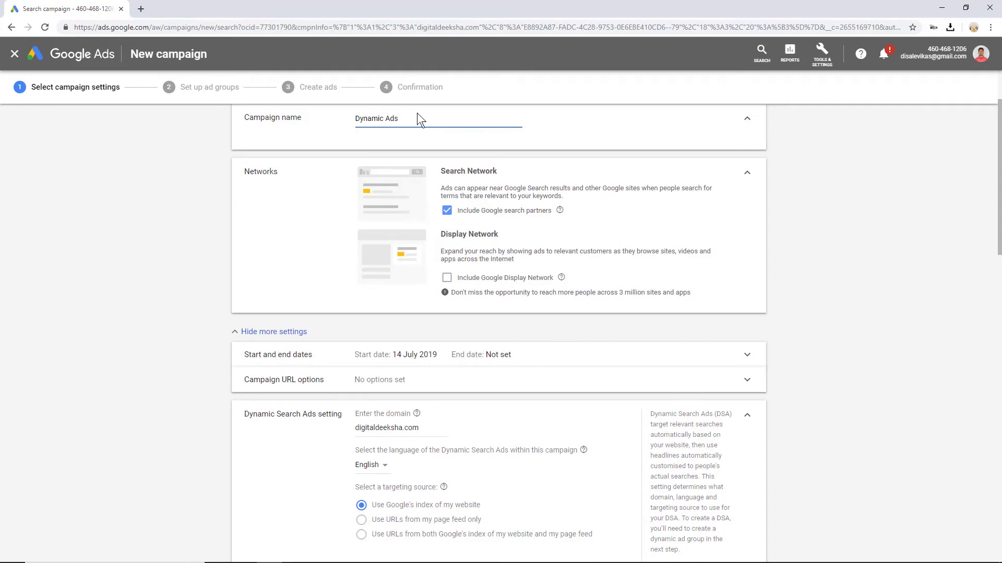
- Change the campaign name to Dynamic Ads 2 and save the campaign settings
{"action": "type", "text": "2"}
{"action": "scroll", "coordinate": [189, 327], "scroll_direction": "down", "scroll_amount": 15}
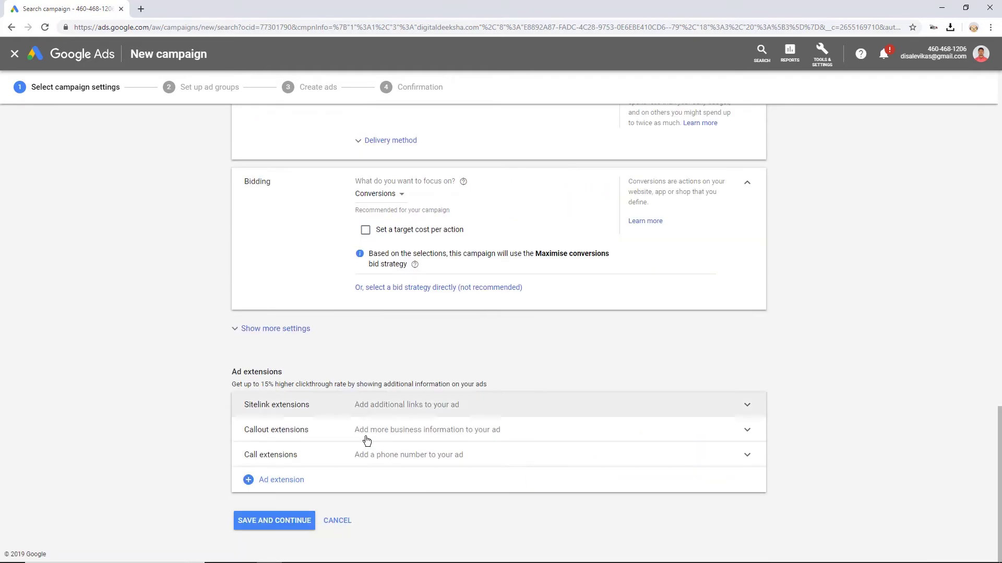
{"action": "left_click", "coordinate": [276, 521]}
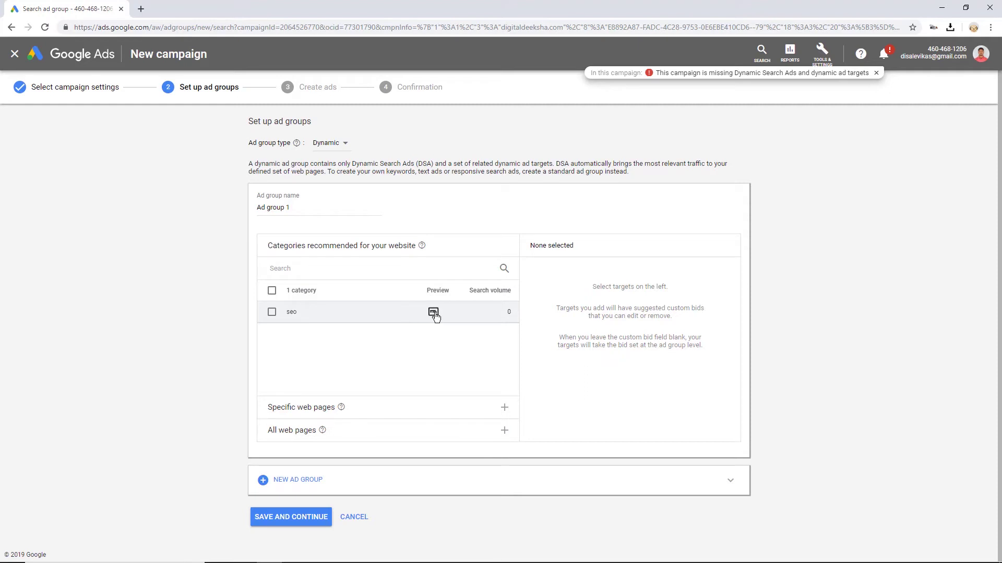
- Preview the recommended seo category, add it as a dynamic ad target for Ad group 1, and save the ad group
{"action": "mouse_move", "coordinate": [432, 315]}
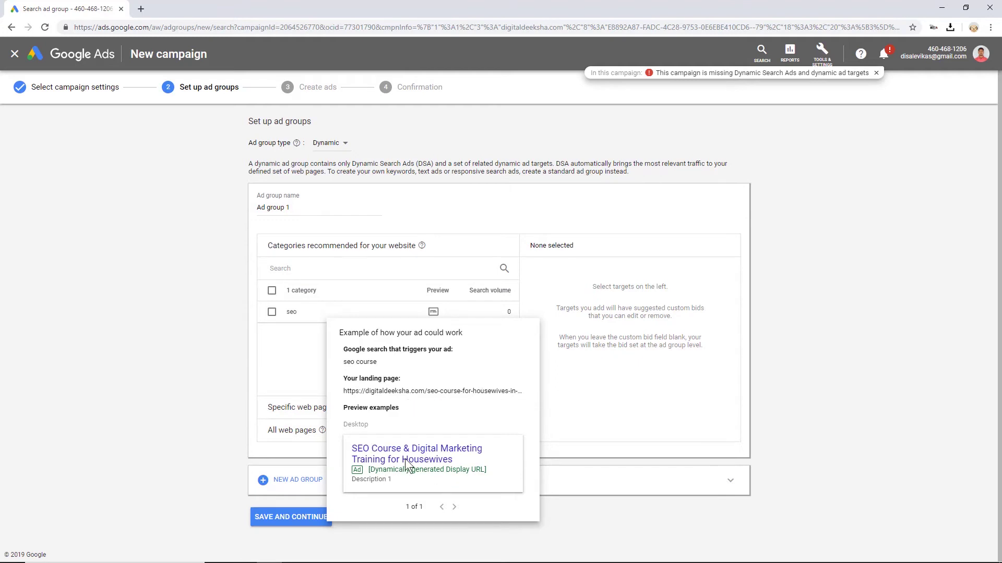
{"action": "left_click", "coordinate": [271, 312]}
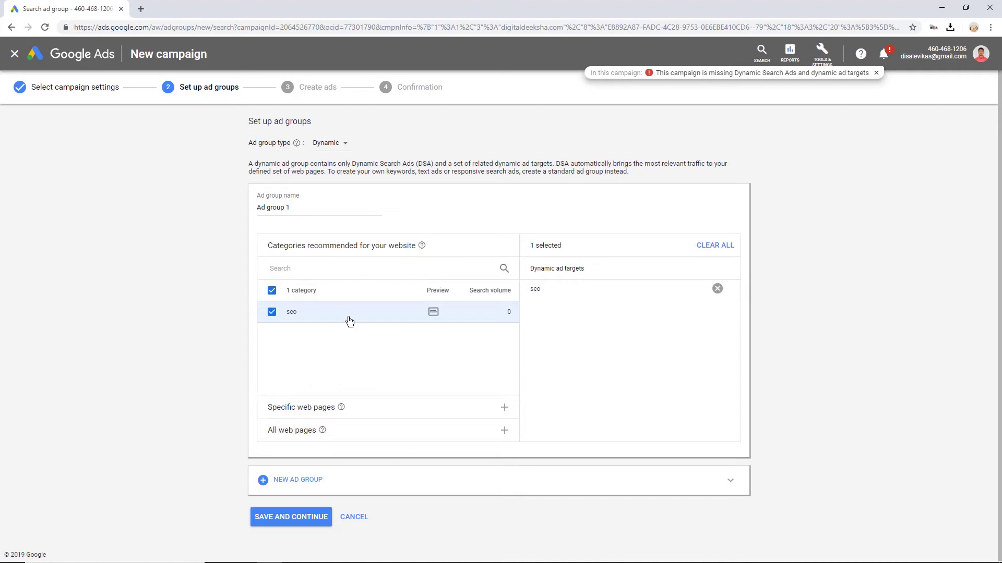
{"action": "left_click", "coordinate": [286, 521]}
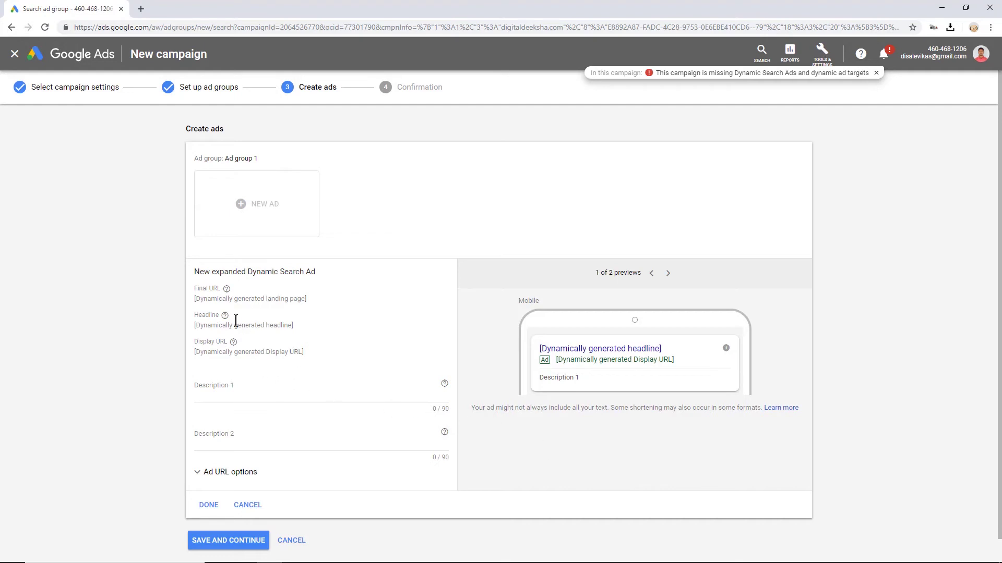
- Save the dynamic ad with descriptions "learn SEO in 3 months. Live project training." and "7 Digital Marketing Certificate. contact us now."
{"action": "double_click", "coordinate": [225, 299]}
{"action": "triple_click", "coordinate": [232, 324]}
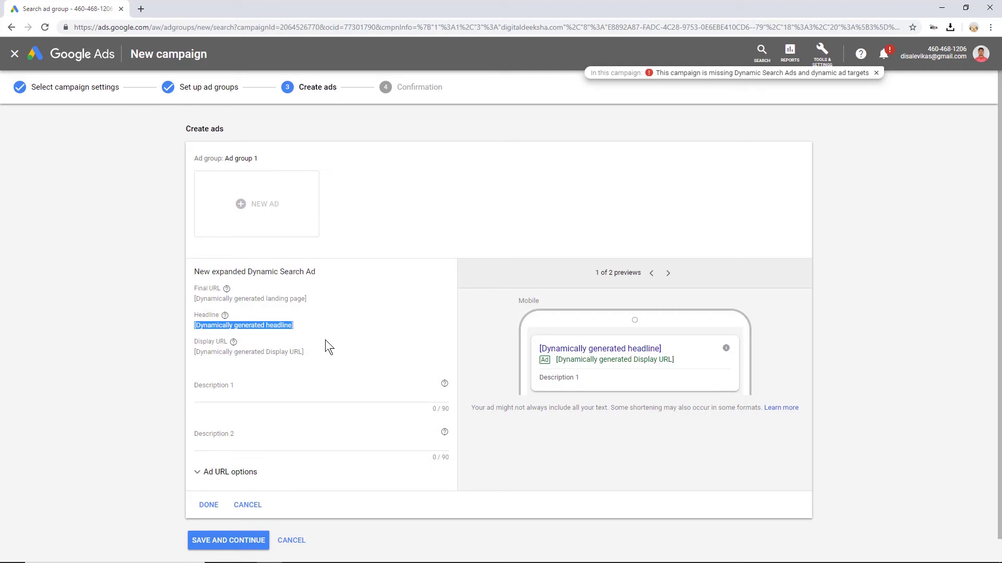
{"action": "left_click", "coordinate": [272, 344]}
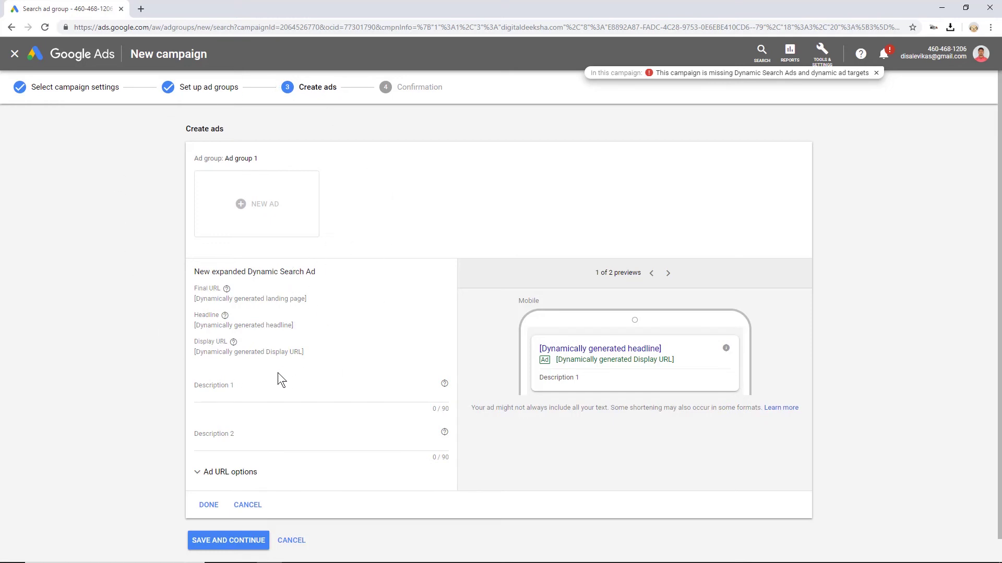
{"action": "left_click", "coordinate": [236, 435]}
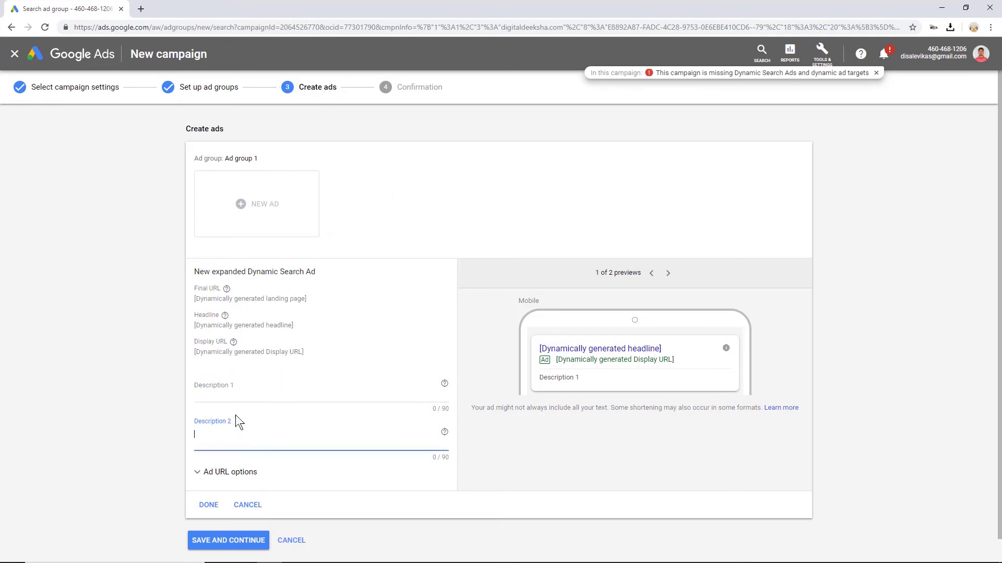
{"action": "left_click", "coordinate": [233, 399]}
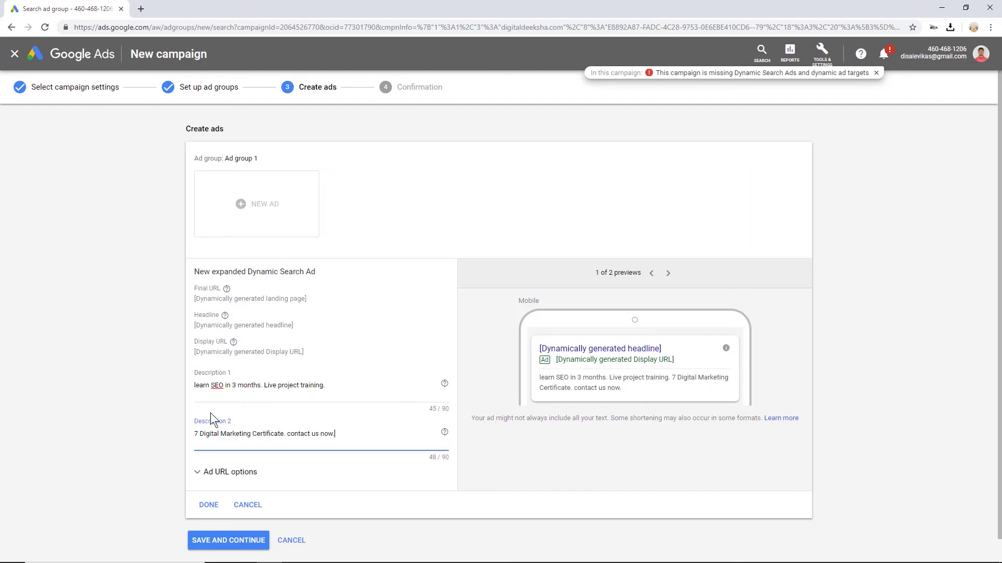
{"action": "left_click", "coordinate": [214, 541]}
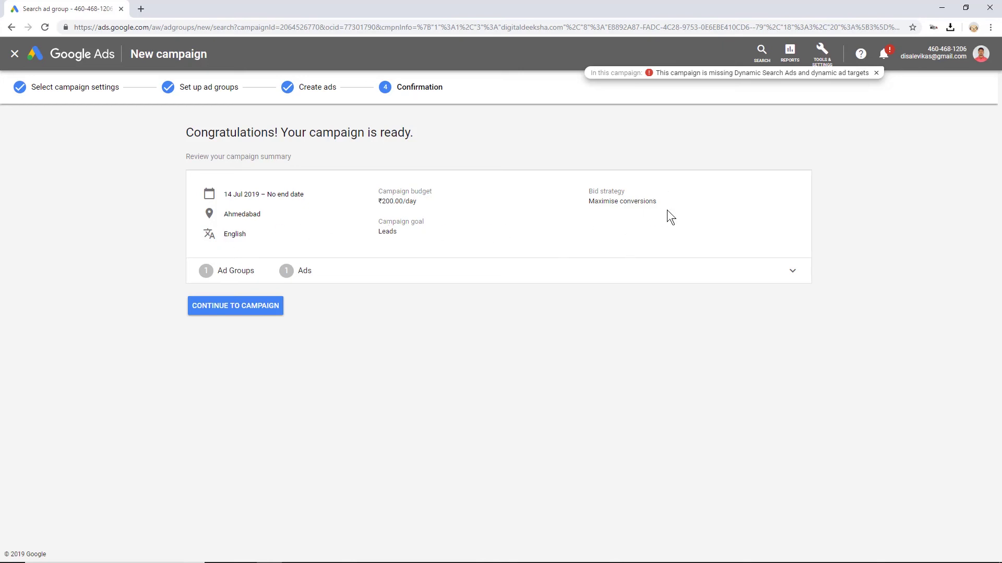
- Open Ad group 1 in the new campaign and review its dynamic ad targets, negative keywords, search terms, and ads and extensions
{"action": "left_click", "coordinate": [225, 307]}
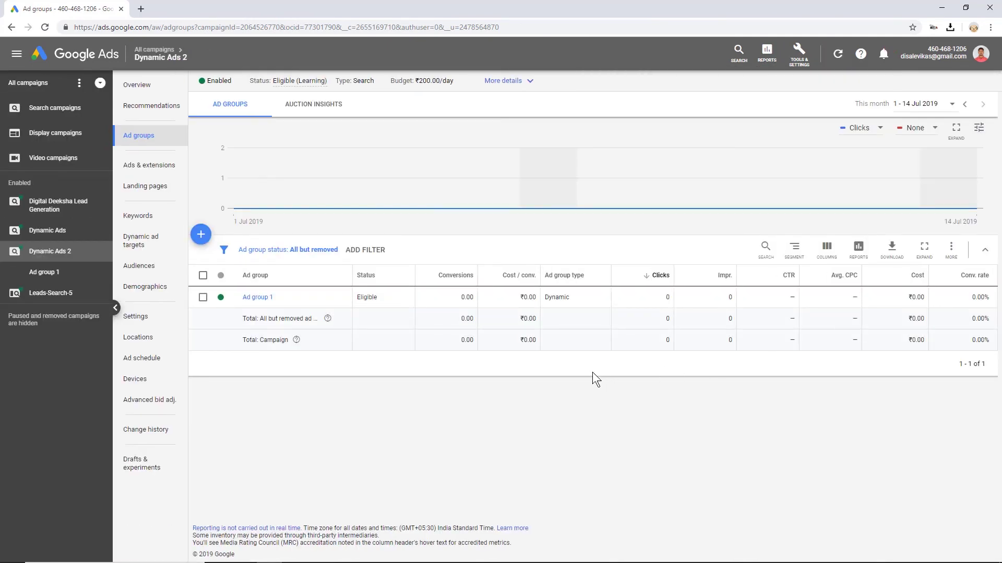
{"action": "left_click", "coordinate": [257, 298]}
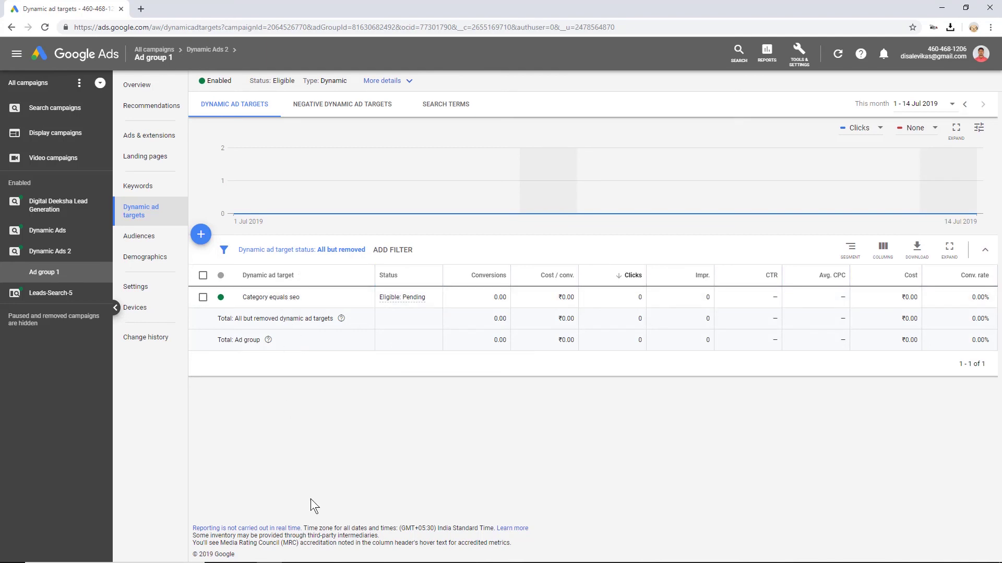
{"action": "left_click", "coordinate": [156, 198]}
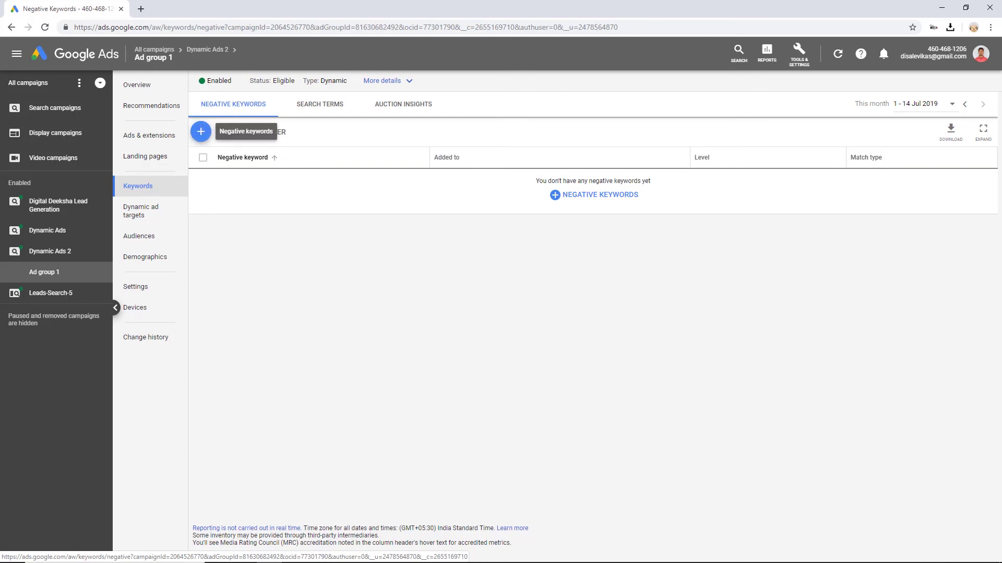
{"action": "left_click", "coordinate": [320, 110]}
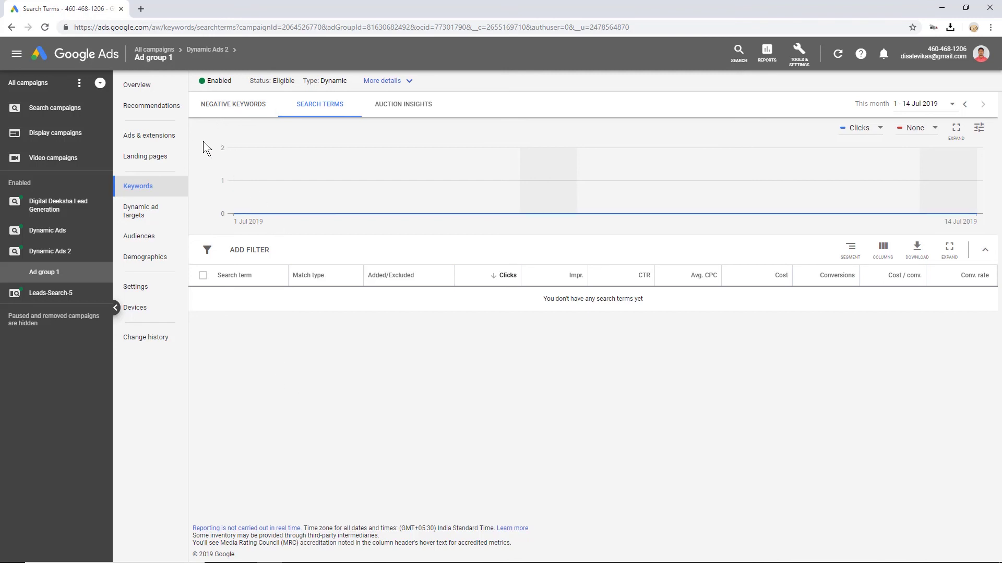
{"action": "left_click", "coordinate": [155, 144]}
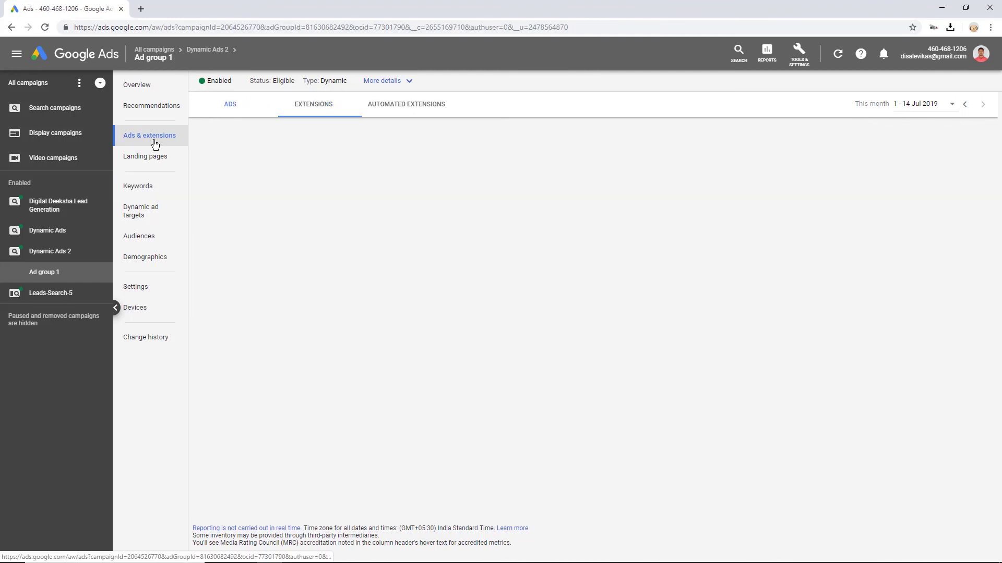